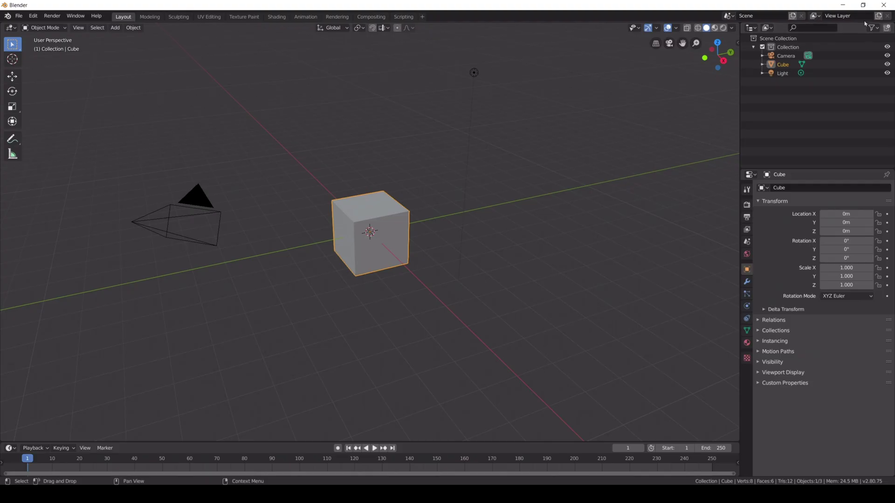
Add the viewport and render restriction toggles to the outliner
click(871, 28)
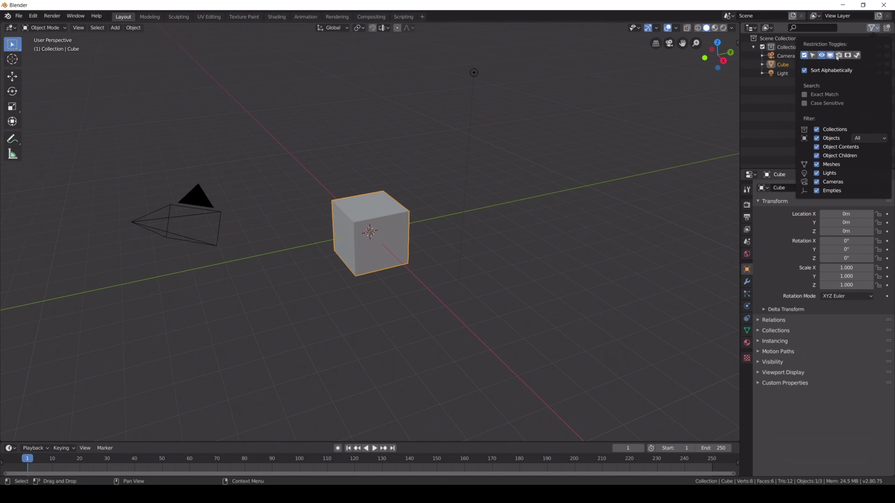
click(838, 56)
Delete all default scene objects and look up the XNALara/XPS Import/Export add-on in the preferences by searching for xna
click(33, 16)
click(34, 121)
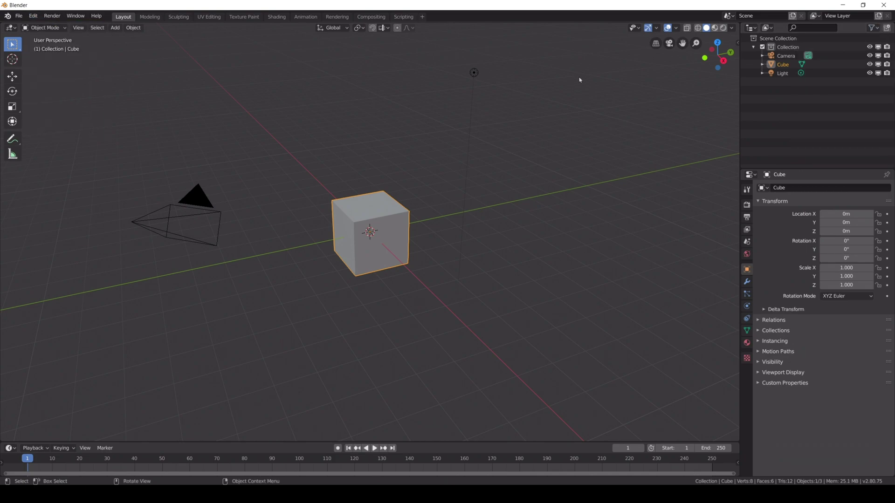
click(737, 43)
key(a)
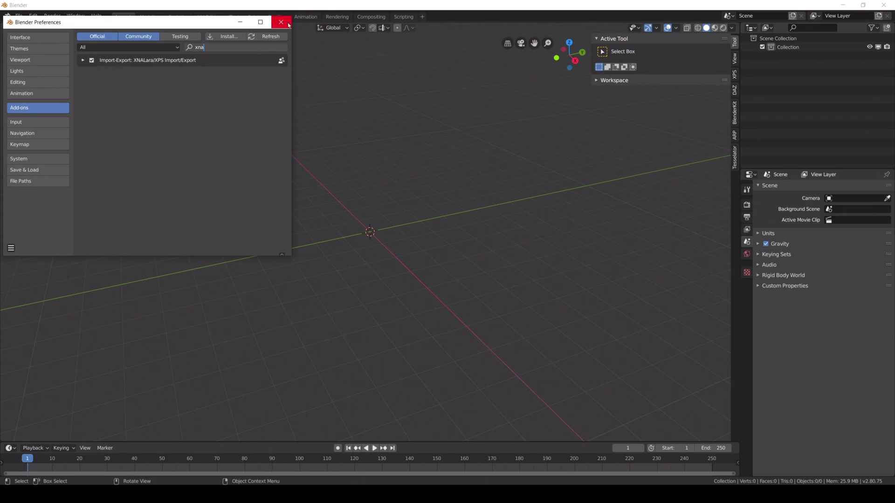
click(289, 25)
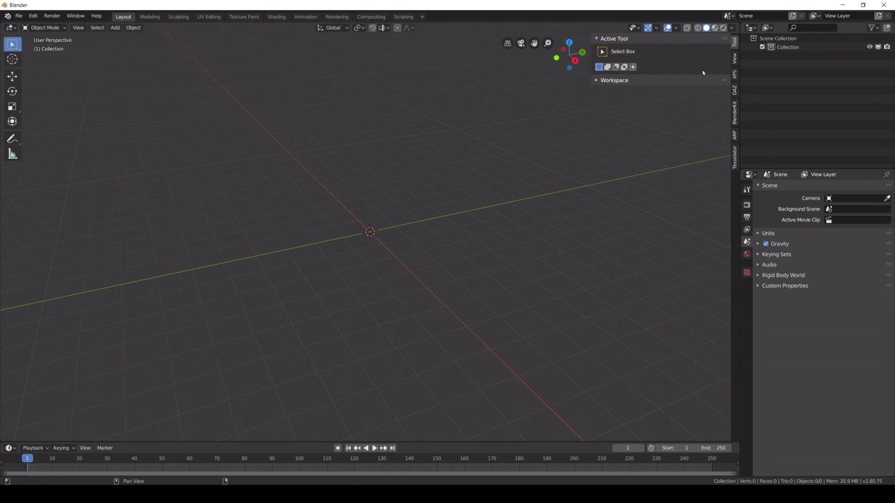
Import the Chakwas character model with the XPS Tools
click(735, 75)
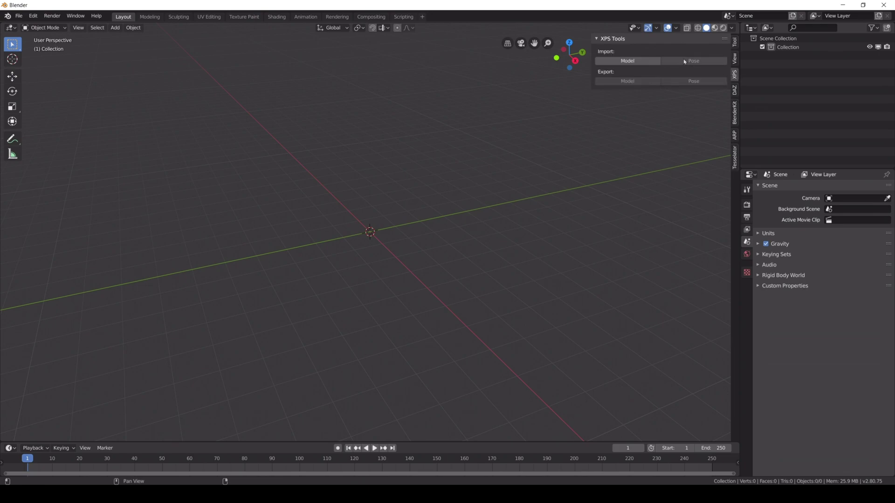
click(632, 61)
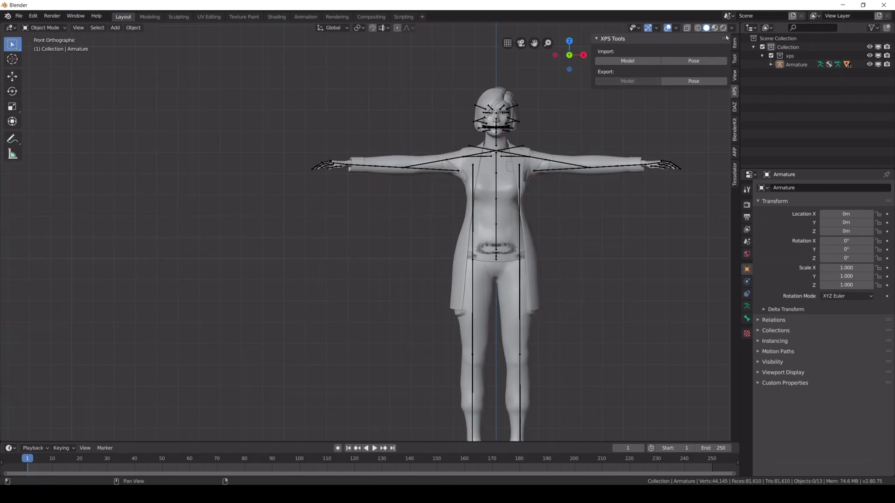
Set the solid viewport's color mode to Texture and save the scene as Chakwas Tutotrial.blend
click(731, 28)
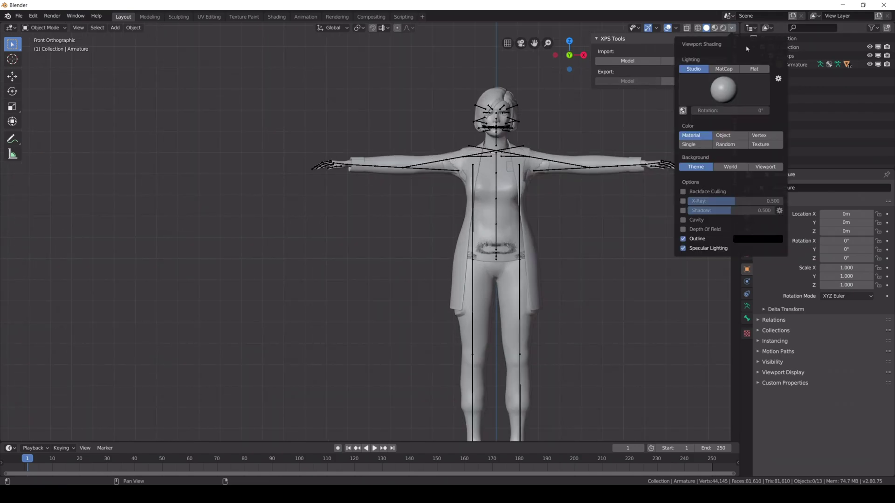
click(760, 144)
scroll(579, 75, up, 4)
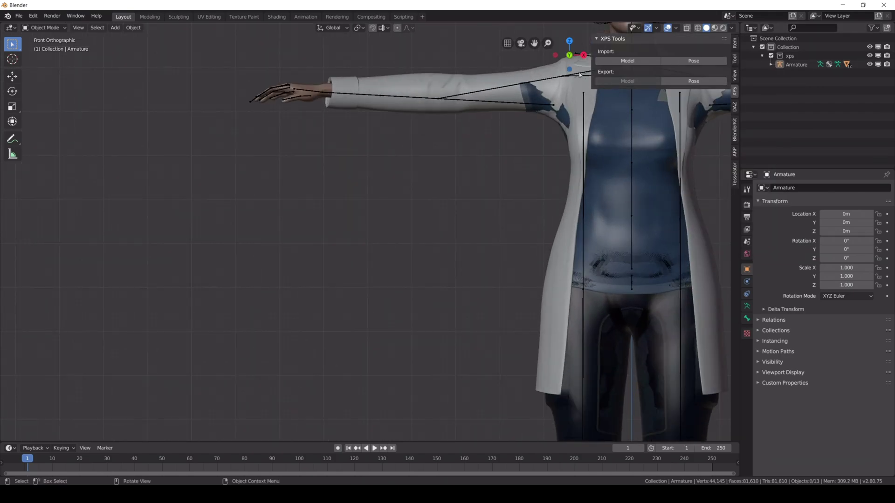
drag(535, 43, 280, 183)
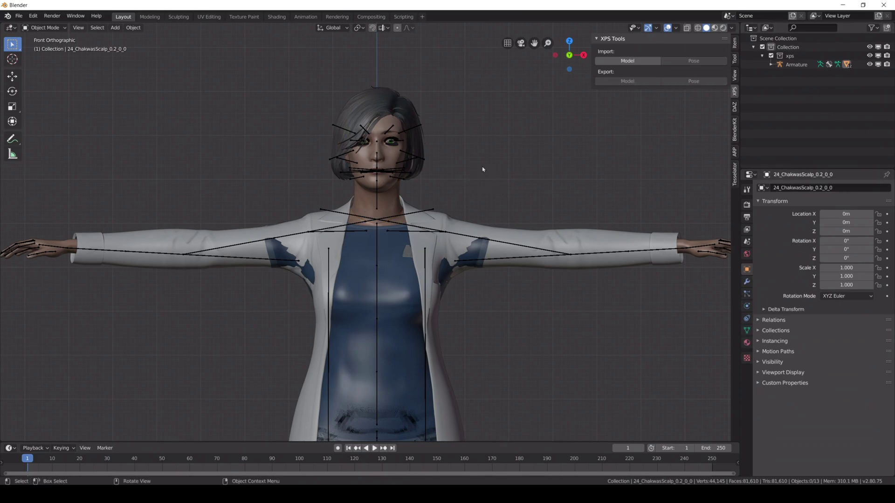
click(19, 15)
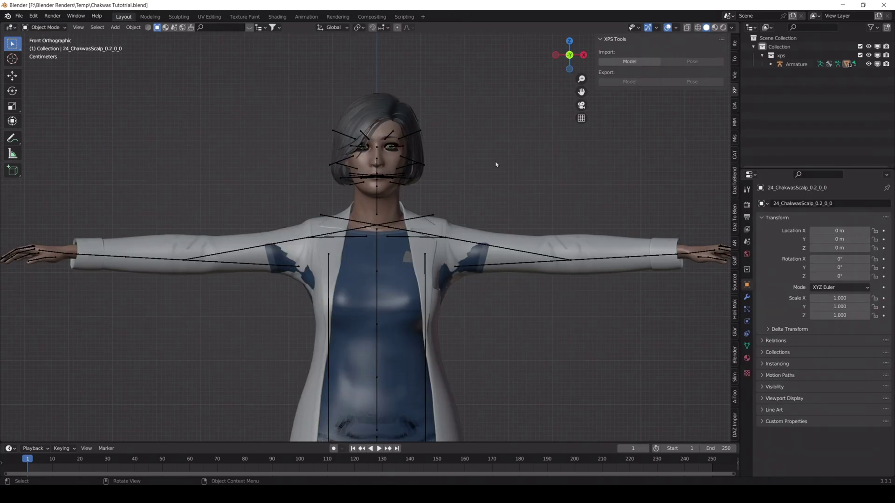
Expand the armature and disable the 24_+LabCoat lab coat and T-shirt meshes in both the viewport and renders
click(771, 65)
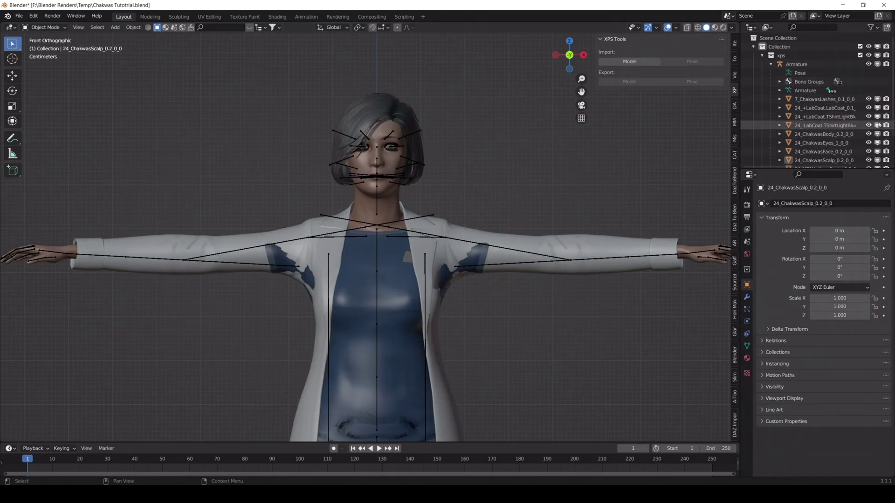
click(878, 117)
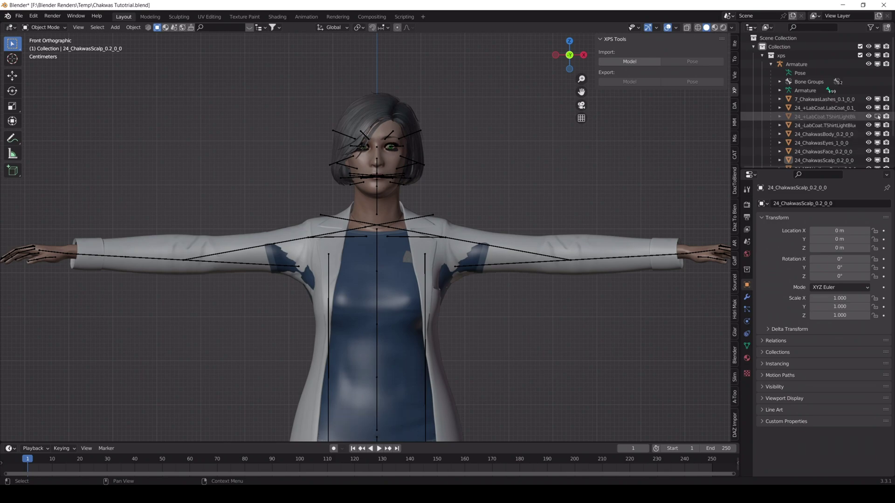
click(555, 249)
click(878, 107)
click(887, 108)
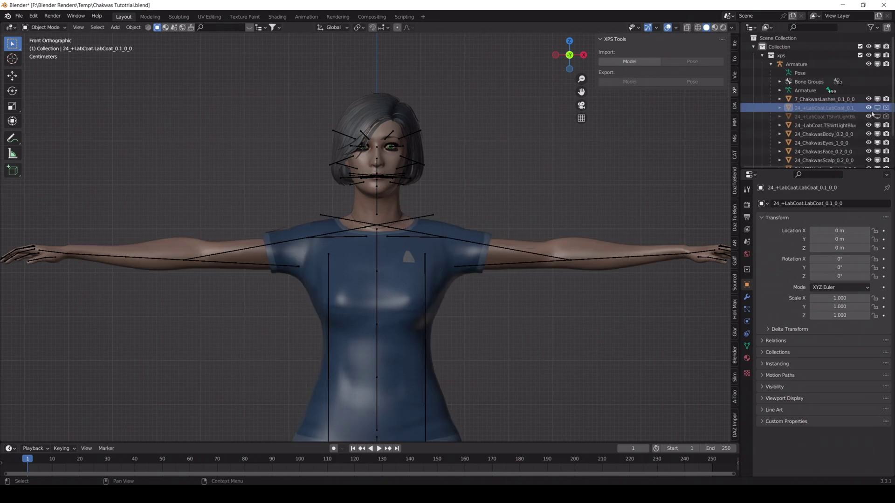
scroll(463, 302, down, 4)
click(404, 252)
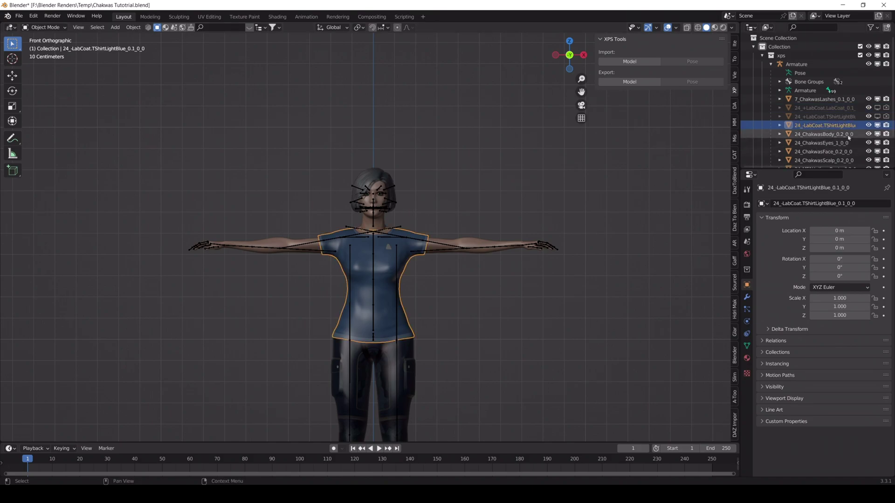
scroll(549, 337, up, 5)
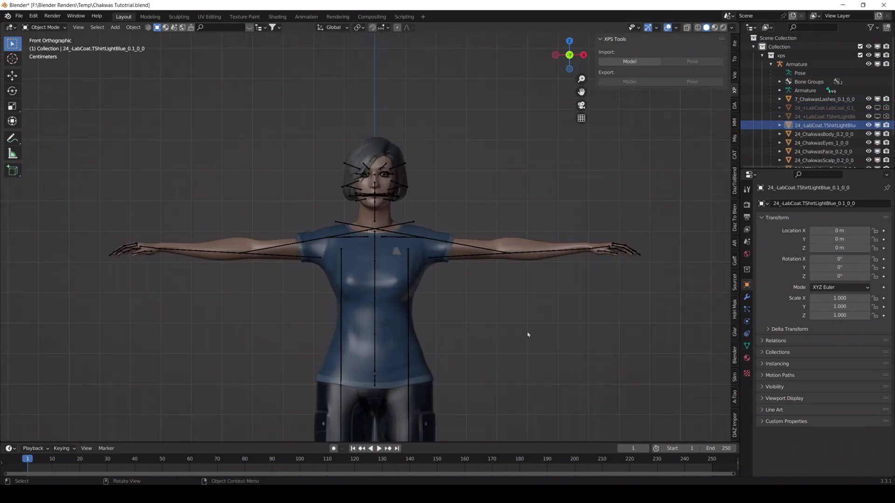
Add a point light and move it in front of the face, to about Y -0.97 m and Z 1.62 m
drag(569, 55, 581, 57)
scroll(326, 210, down, 5)
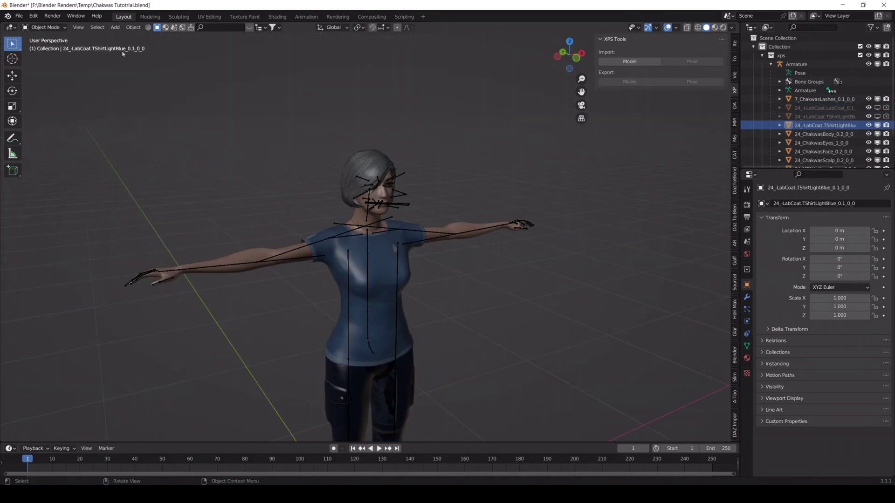
click(115, 27)
mouse_move(133, 145)
click(220, 144)
drag(354, 390, 444, 436)
scroll(442, 432, down, 1)
drag(427, 402, 429, 212)
scroll(421, 194, up, 9)
shift+middle_drag(588, 72, 599, 78)
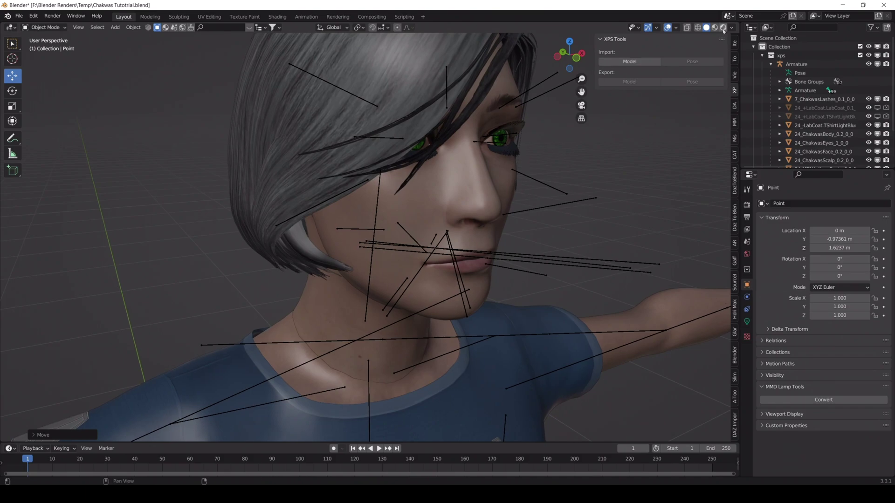
Switch the viewport to rendered shading with the Cycles engine and the device set to GPU Compute
click(724, 28)
click(747, 204)
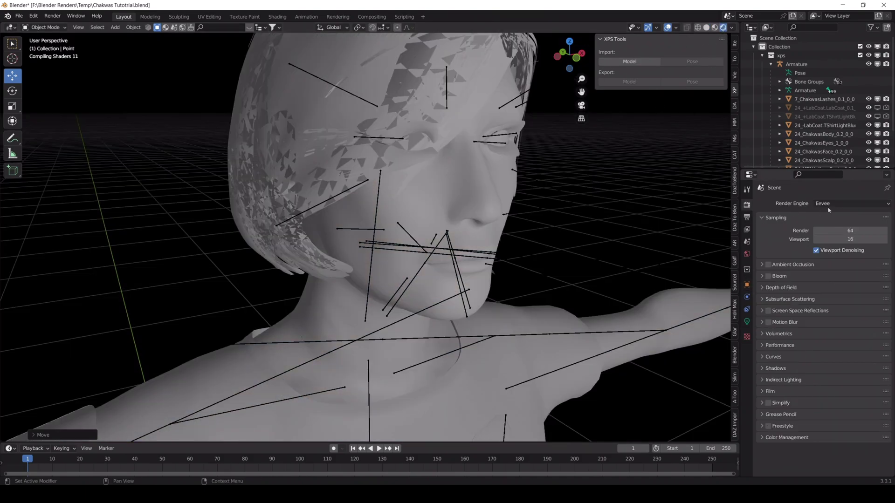
click(852, 204)
click(832, 234)
click(832, 225)
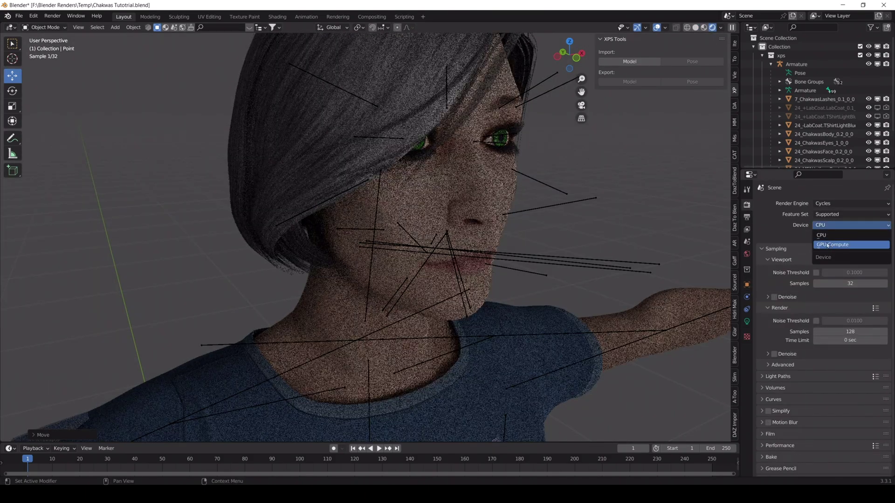
click(832, 245)
scroll(85, 35, down, 4)
click(115, 27)
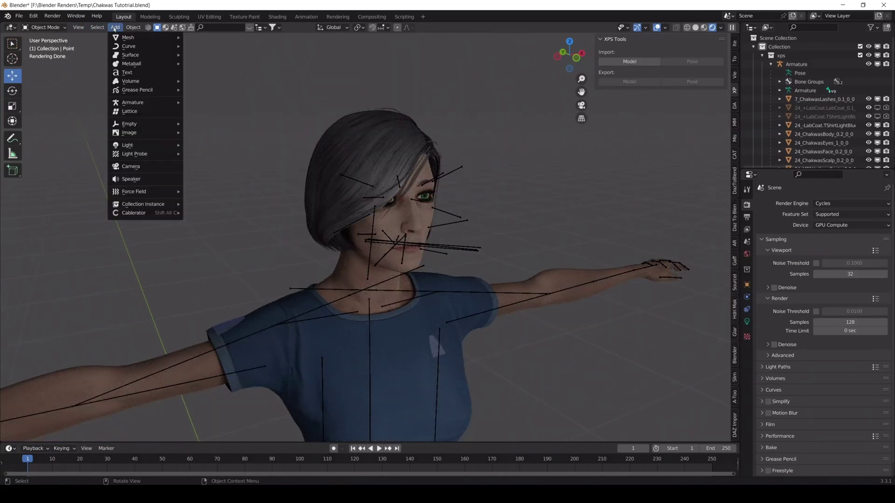
Join the face and scalp meshes into the Chakwas body mesh and deselect it
drag(568, 57, 548, 112)
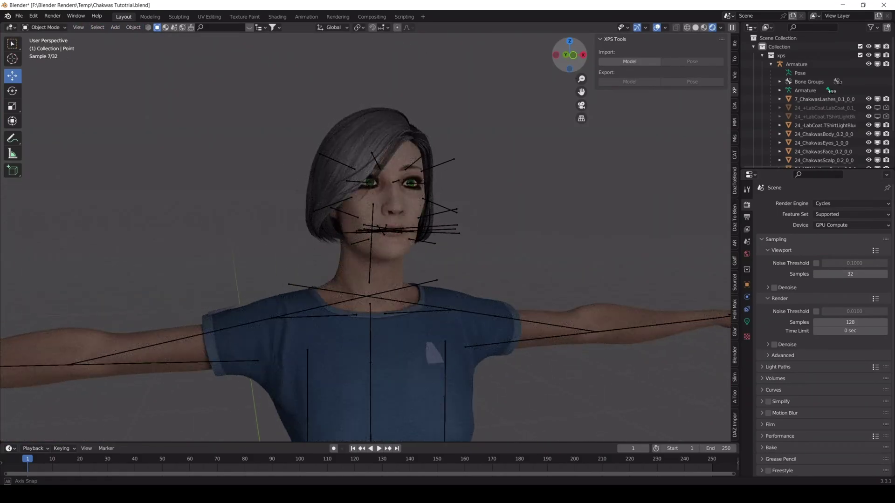
click(412, 208)
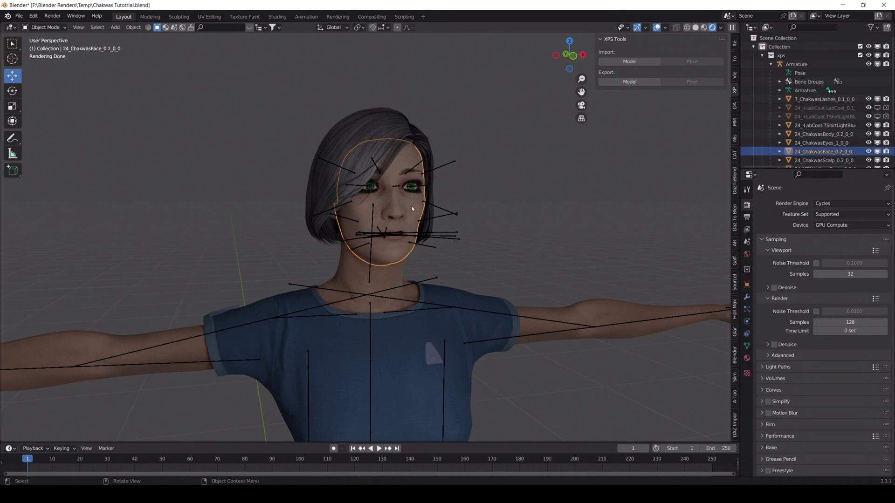
shift+click(346, 281)
shift+click(330, 297)
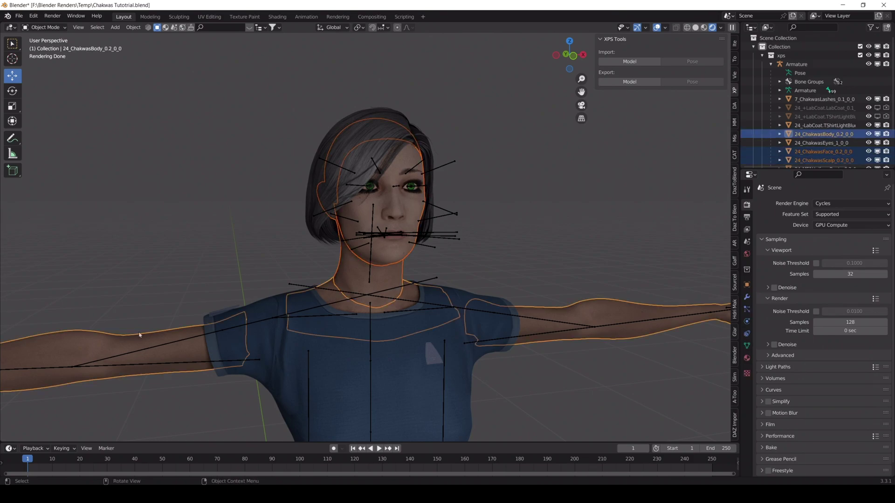
scroll(153, 306, down, 5)
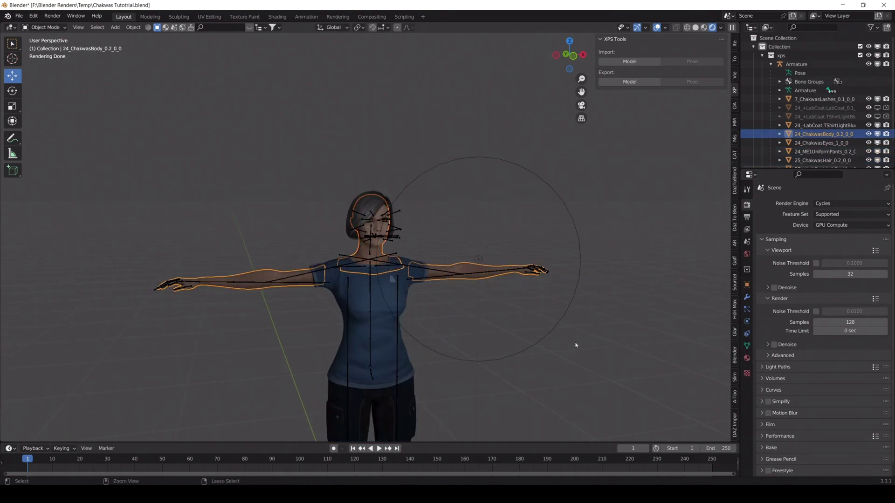
click(280, 171)
scroll(317, 160, up, 8)
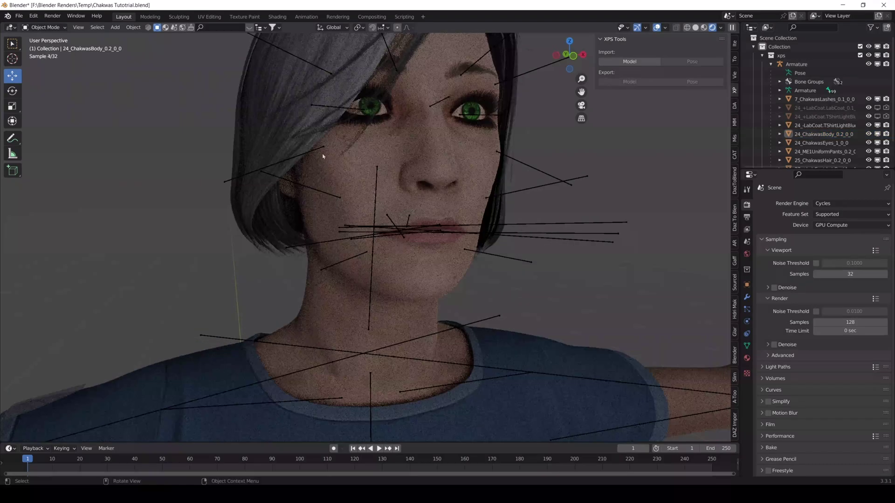
click(696, 28)
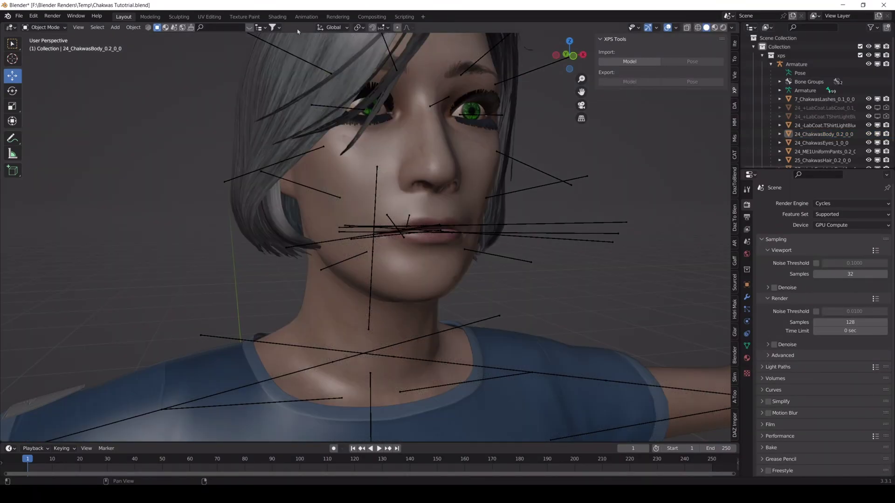
click(724, 27)
mouse_move(570, 55)
mouse_down()
mouse_move(599, 55)
mouse_move(586, 60)
mouse_move(572, 99)
mouse_up()
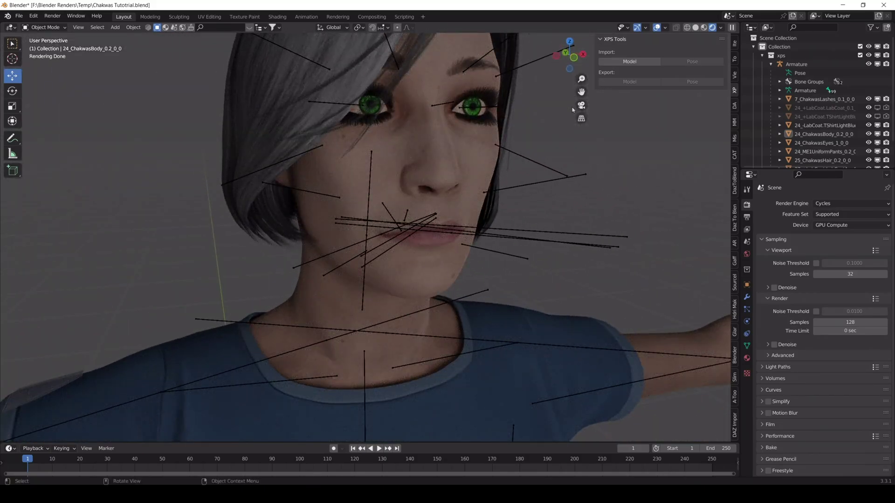
Select the eyes mesh and open its material nodes in the Shading workspace
click(463, 113)
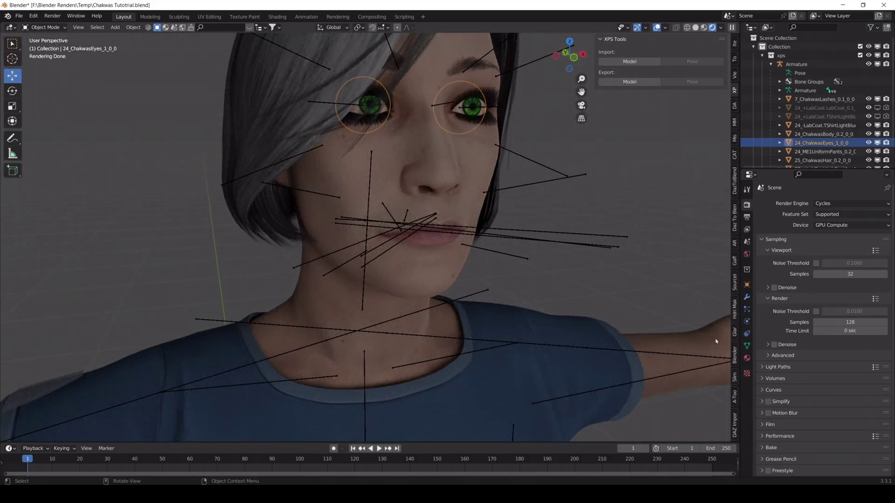
click(747, 358)
click(696, 27)
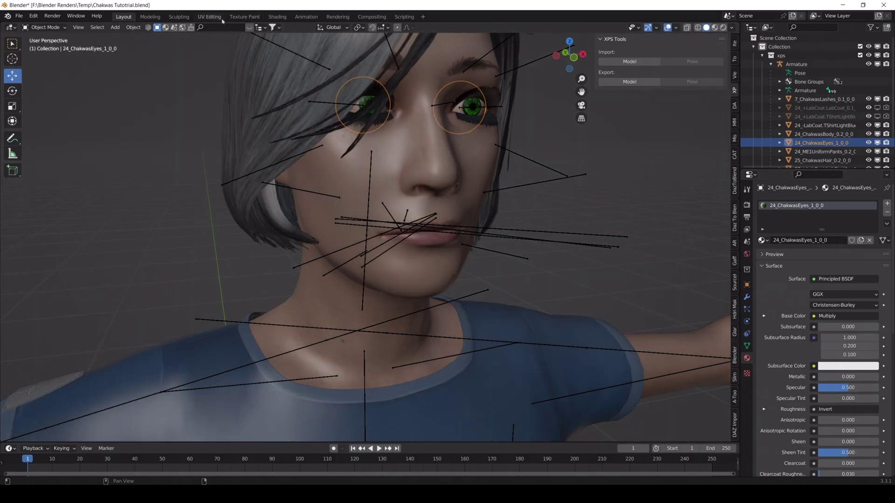
click(277, 17)
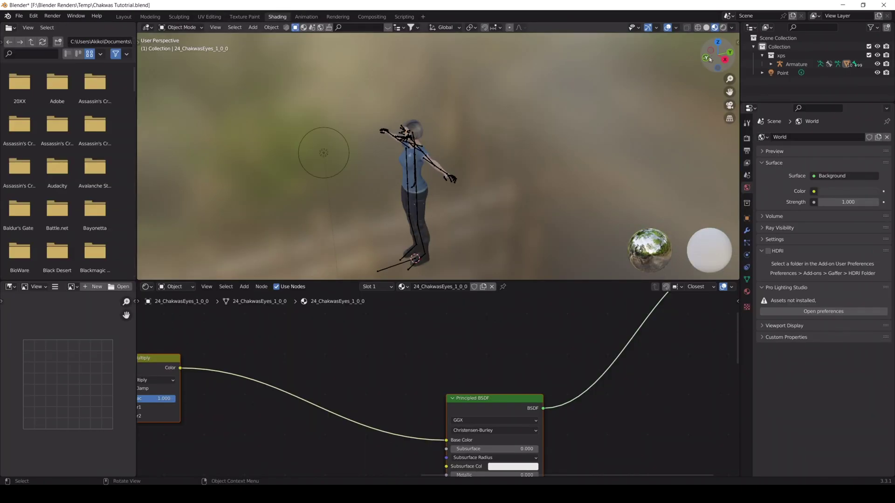
Frame a close-up of the eyes in the Shading workspace and switch its viewport to rendered shading
click(710, 60)
scroll(536, 124, up, 7)
shift+middle_drag(536, 125, 539, 201)
scroll(539, 201, up, 3)
shift+middle_drag(560, 94, 559, 252)
scroll(575, 123, up, 5)
middle_drag(575, 123, 579, 124)
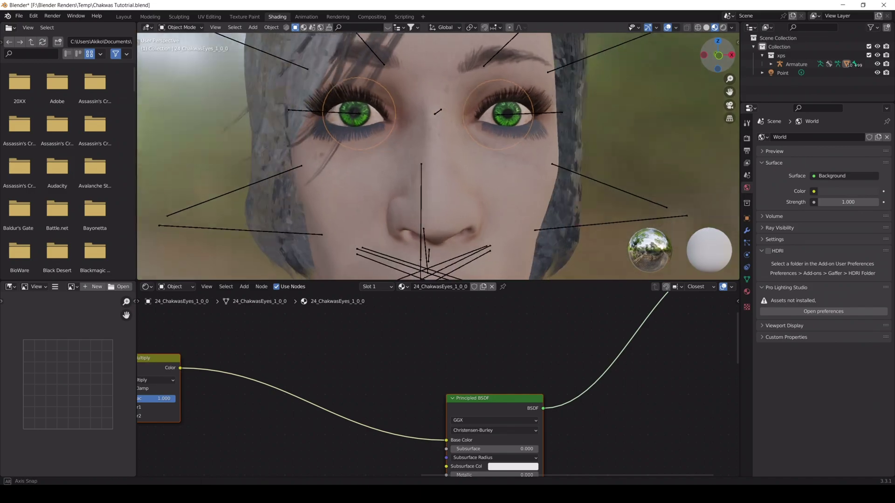
click(723, 28)
Disconnect the eye material's Roughness input, then set Roughness to 0.224 and Specular to 0.373
scroll(604, 343, up, 3)
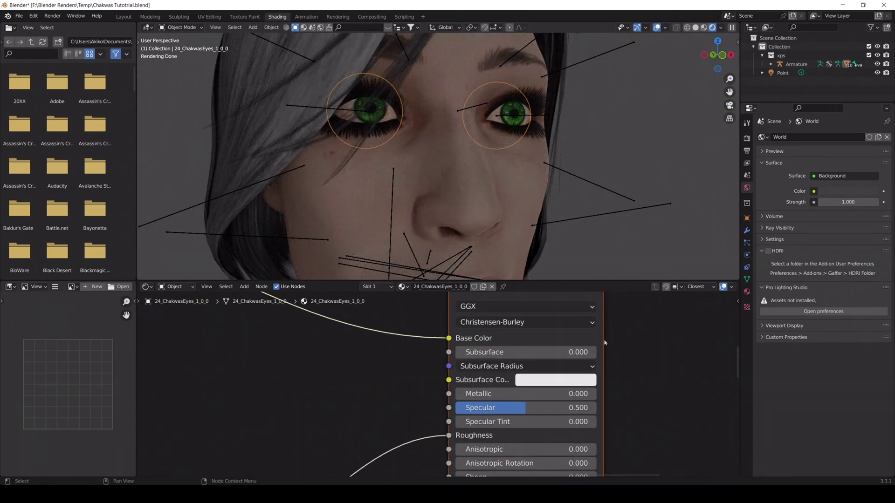
drag(449, 435, 397, 432)
drag(511, 436, 486, 435)
drag(526, 408, 507, 408)
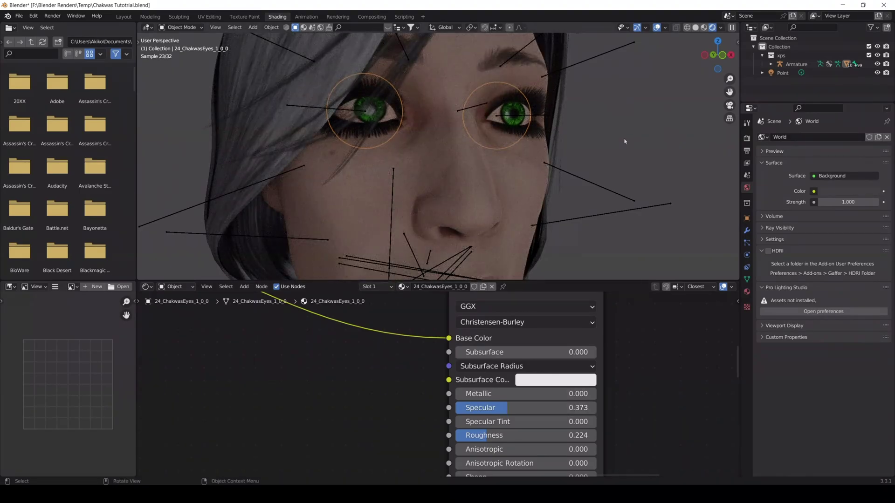
Select the joined body mesh and disconnect the Roughness input in its body, face and scalp materials
scroll(619, 171, down, 3)
click(459, 165)
click(747, 292)
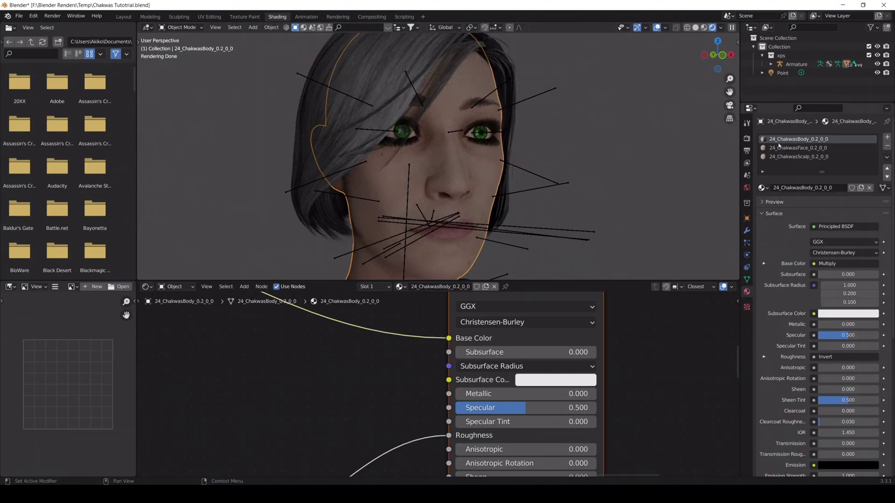
drag(449, 435, 392, 437)
click(796, 149)
click(796, 156)
click(649, 194)
Add an RGB node beside the Principled BSDF node in the scalp material
scroll(664, 140, up, 3)
scroll(665, 138, down, 1)
mouse_move(712, 56)
mouse_down()
mouse_move(737, 57)
mouse_move(725, 56)
mouse_up()
scroll(687, 166, down, 4)
drag(730, 91, 736, 31)
scroll(652, 131, up, 3)
drag(730, 92, 730, 149)
click(241, 287)
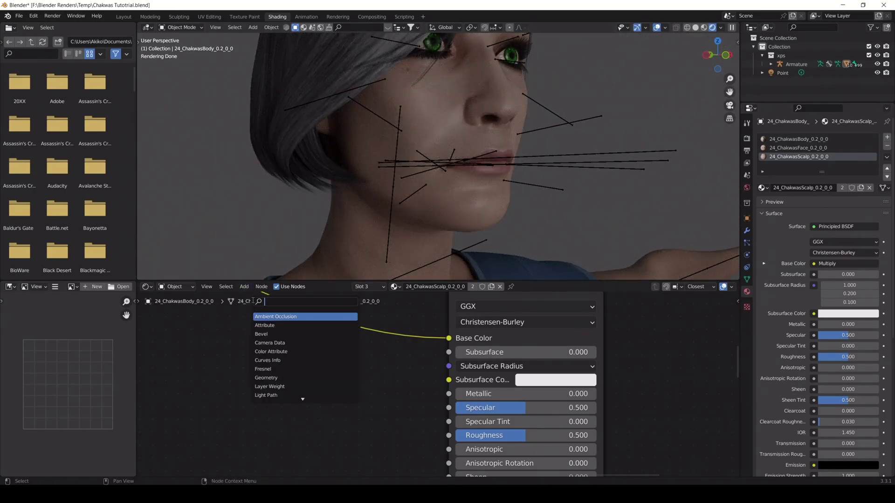
click(274, 316)
click(342, 464)
click(320, 475)
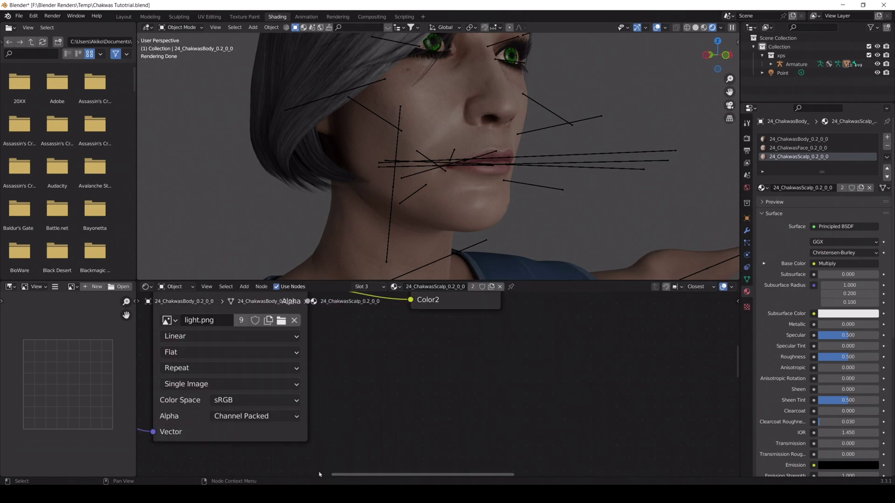
scroll(527, 322, down, 8)
middle_drag(523, 378, 270, 427)
scroll(373, 347, up, 9)
scroll(447, 374, down, 2)
middle_drag(452, 375, 431, 404)
Set the scalp material's RGB node to deep red and connect its Color output to Subsurface Color
drag(357, 422, 358, 449)
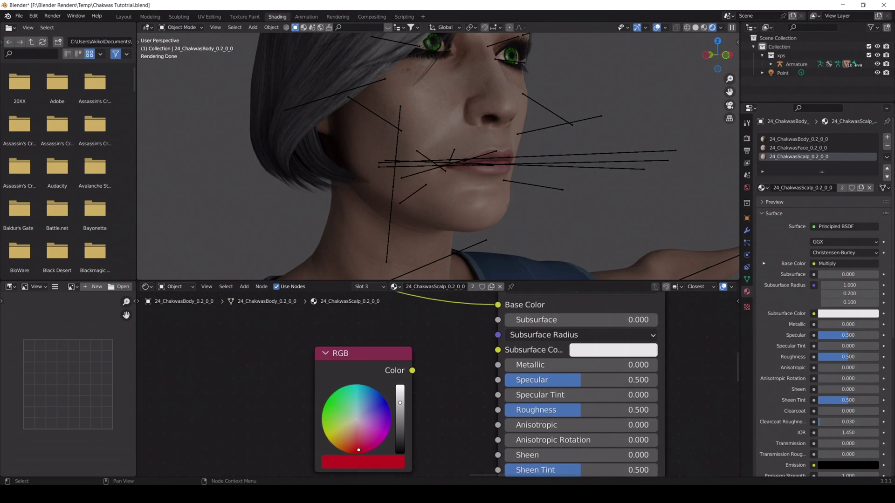
click(375, 361)
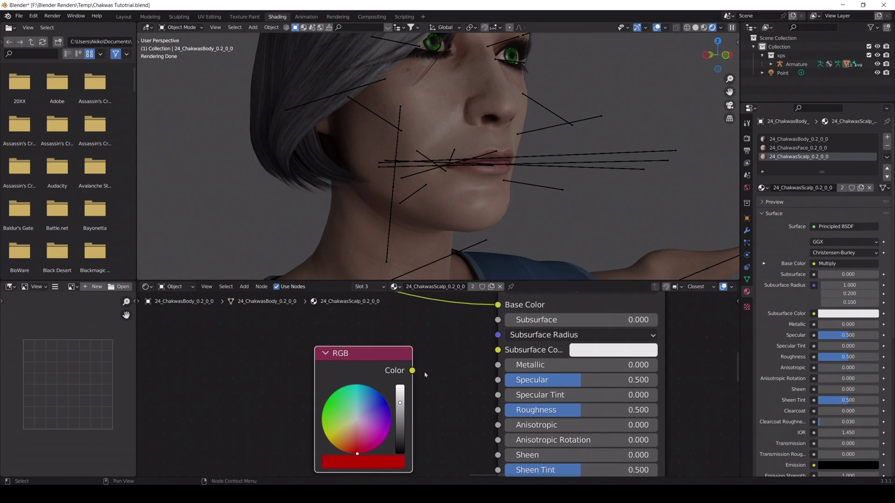
drag(473, 361, 498, 350)
Set the scalp material's Subsurface to 0.025 and its Subsurface Radius to 0.1, 0.05 and 0.025
click(582, 320)
text(0.025)
key(Return)
click(563, 339)
click(563, 353)
text(0.1)
key(Return)
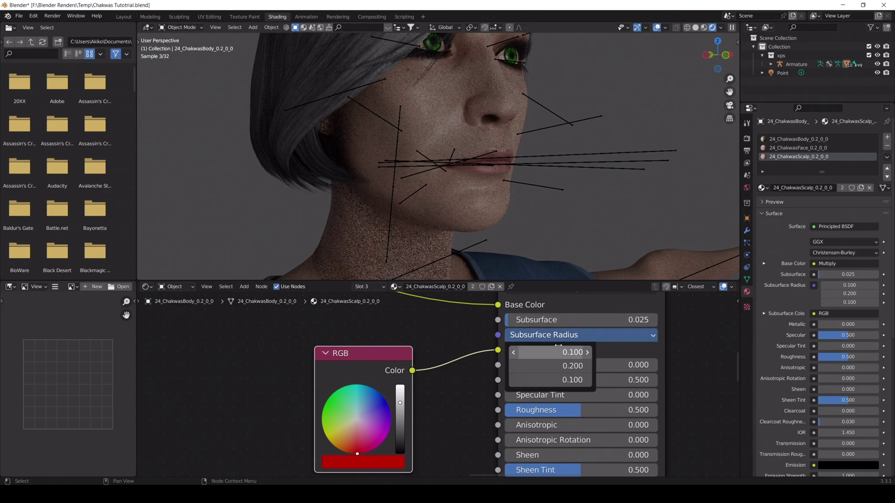
click(563, 370)
text(0.05)
key(Return)
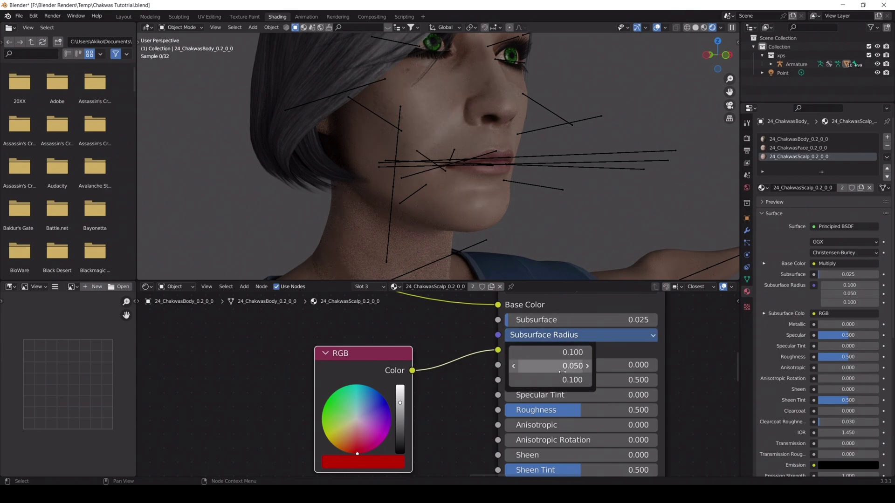
click(556, 379)
text(.025)
key(Return)
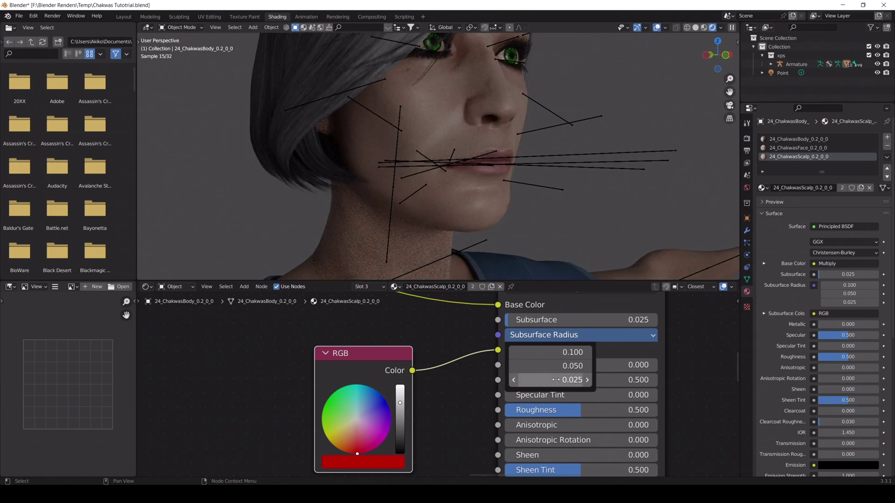
Paste the red RGB node into the face material and connect it to Subsurface Color
click(798, 148)
key(ctrl+v)
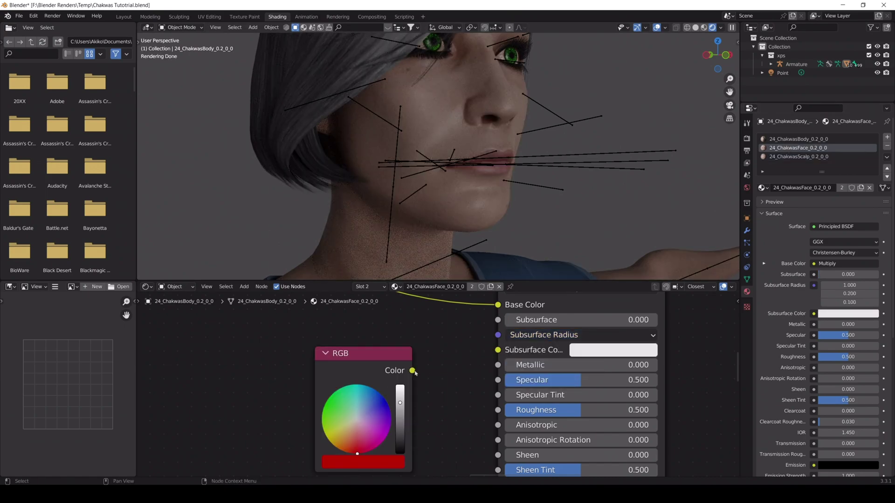
drag(412, 370, 498, 350)
Set the face material's Subsurface to 0.025 and its Subsurface Radius to 0.1, 0.05 and 0.025
click(589, 319)
text(0.025)
key(Return)
click(569, 339)
click(564, 352)
text(.1)
key(Return)
click(578, 333)
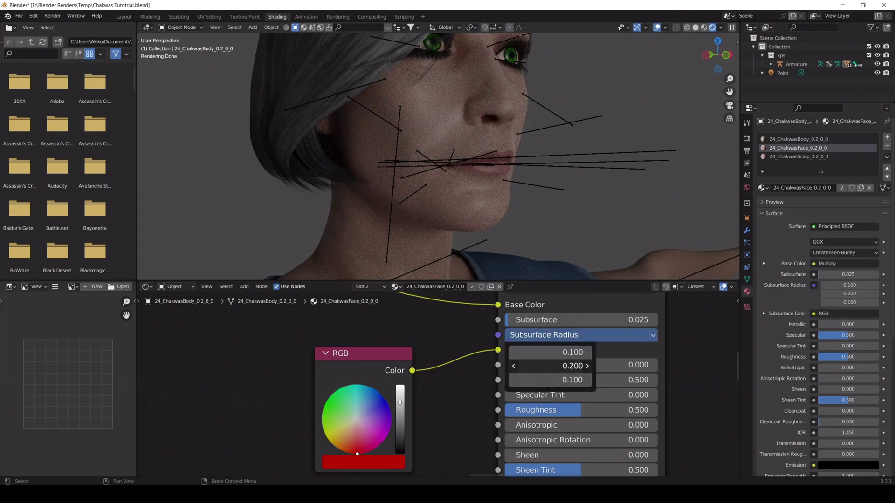
click(564, 378)
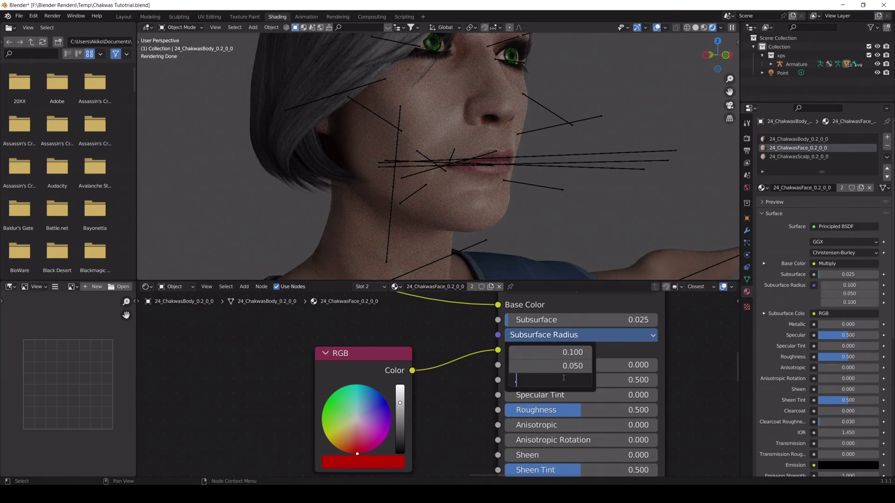
text(.025)
key(Return)
Paste the red RGB node into the body material and connect it to Subsurface Color
click(799, 139)
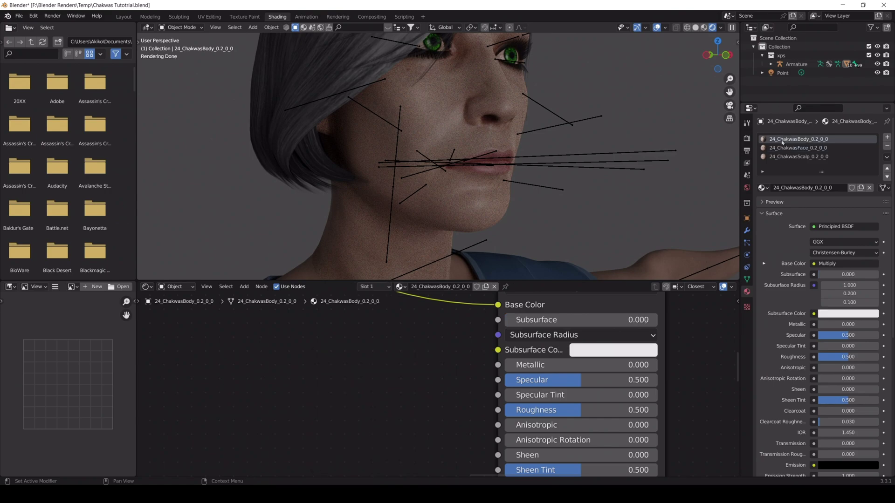
key(ctrl+v)
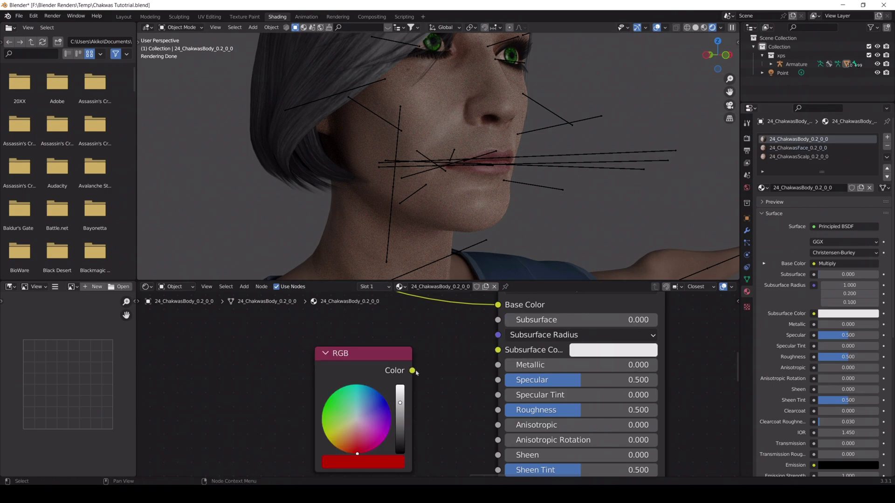
drag(499, 351, 499, 350)
Set the body material's Subsurface to 0.025 and its Subsurface Radius to 0.1, 0.05 and 0.025
click(607, 321)
text(0.02)
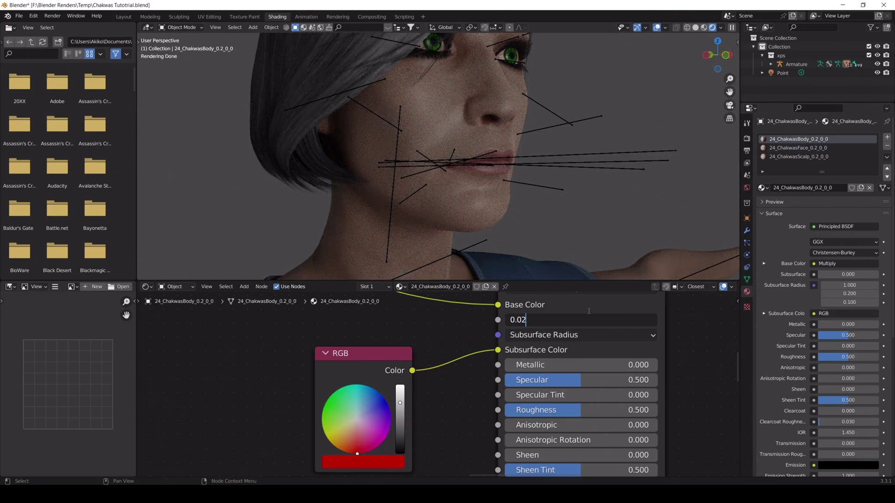
text(5)
key(Return)
click(573, 333)
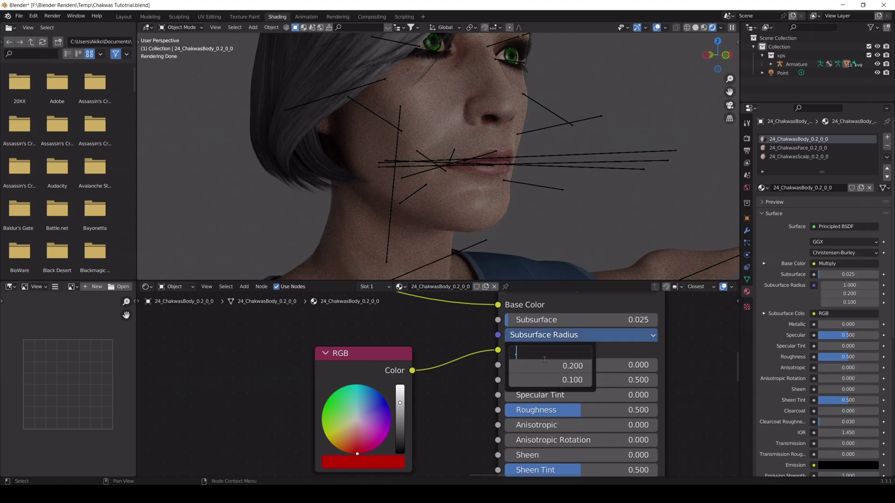
text(0.1)
key(Tab)
text(0.05)
key(Return)
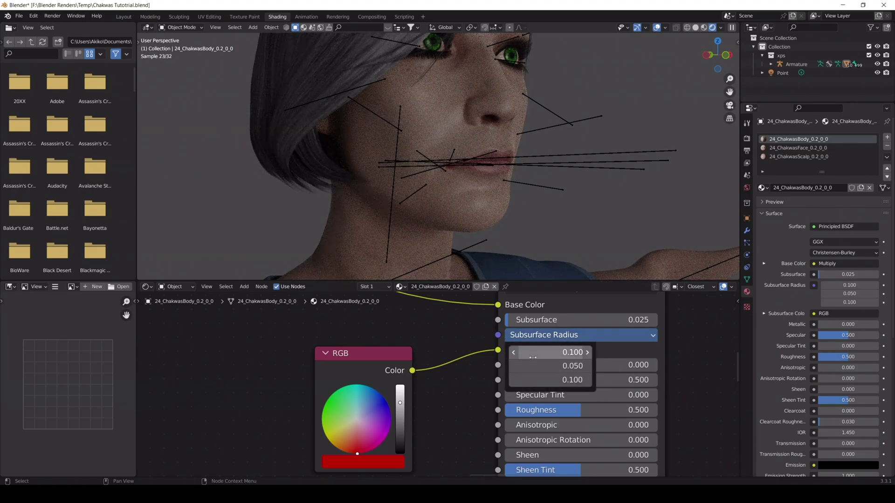
click(542, 379)
text(.025)
key(Return)
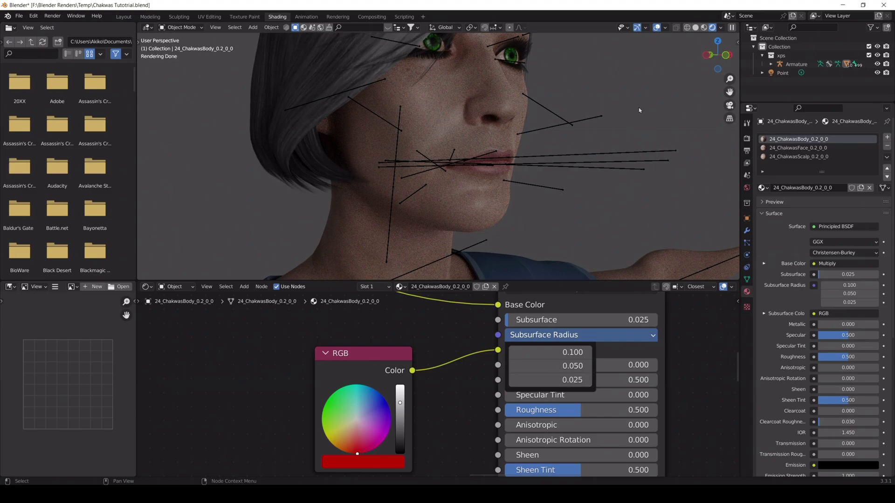
Select the eyelashes mesh and lower its material's Specular to 0.056
drag(730, 91, 718, 200)
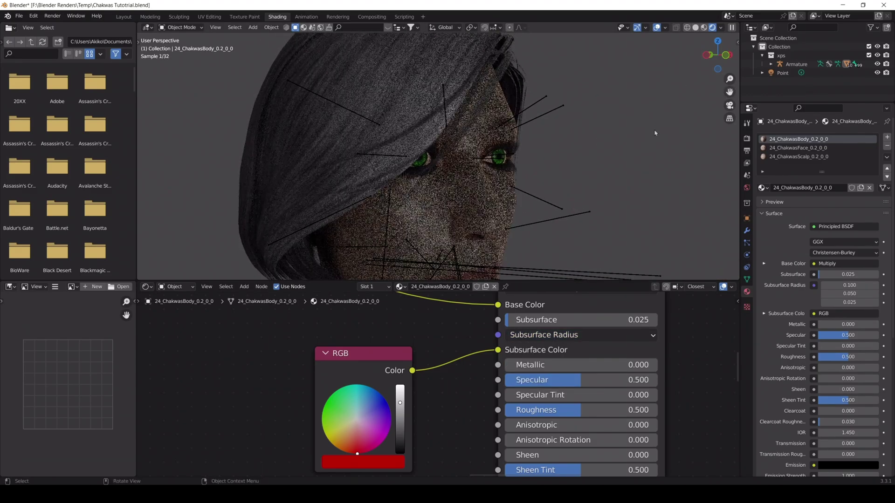
scroll(622, 167, up, 4)
scroll(602, 170, down, 2)
click(545, 178)
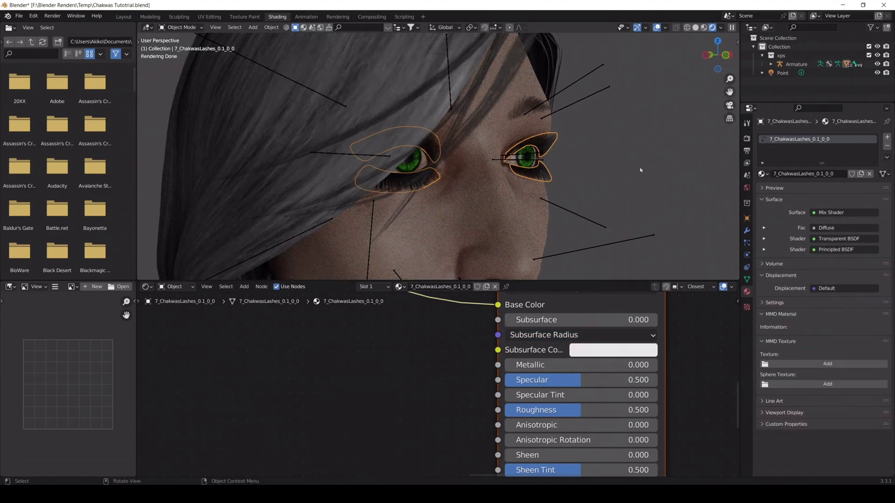
drag(578, 385, 534, 379)
middle_drag(718, 139, 670, 116)
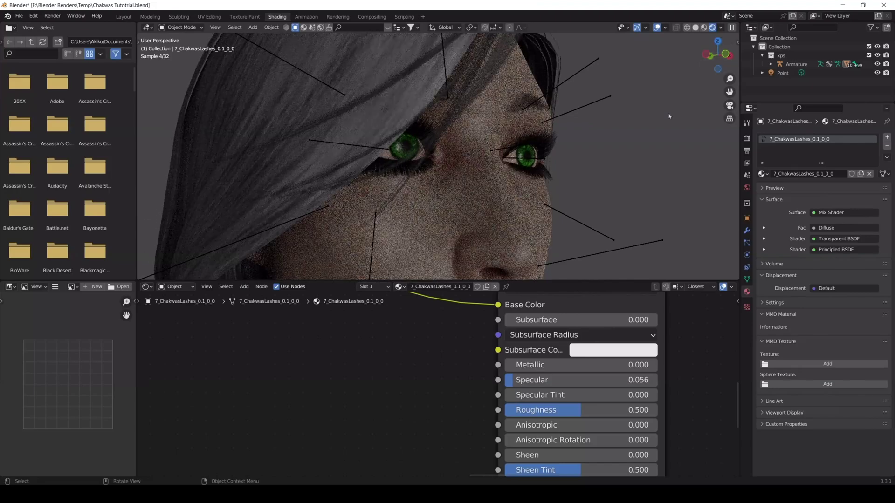
Try a Specular of 0.416 and a disconnected, adjusted Roughness on the hair material, and undo those edits
scroll(670, 116, down, 2)
click(326, 147)
mouse_move(561, 387)
mouse_down()
mouse_move(510, 380)
mouse_move(549, 380)
mouse_up()
drag(498, 410, 465, 411)
drag(555, 410, 581, 410)
key(ctrl+z)
key(ctrl+z)
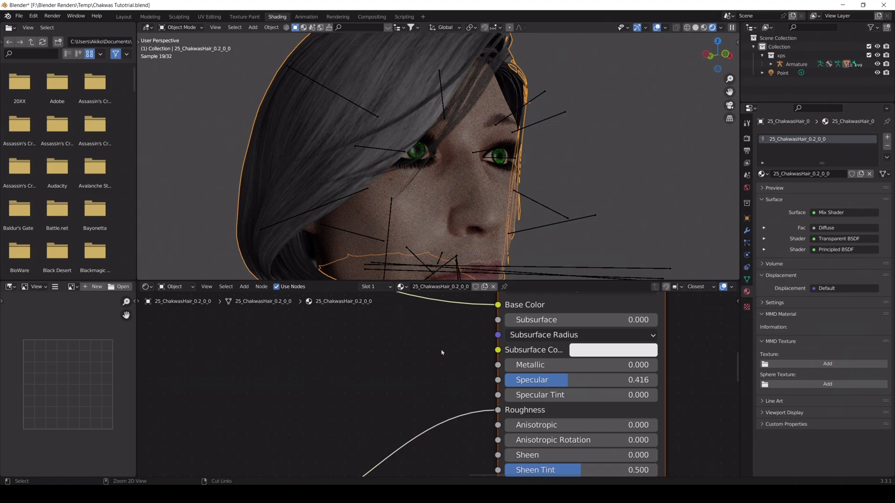
key(ctrl+z)
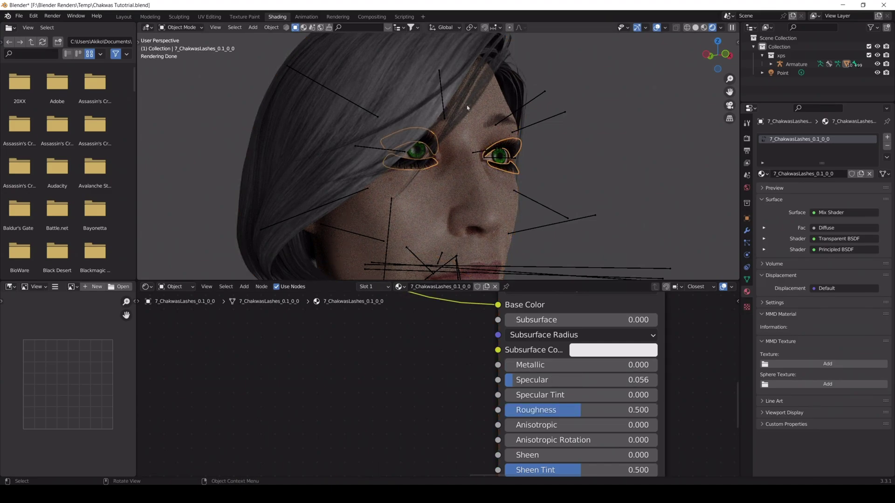
Select the lab coat arm patch floating over the T-shirt sleeve and hide it in viewports through its object visibility settings
click(401, 75)
scroll(569, 142, down, 5)
click(569, 142)
drag(729, 92, 746, 2)
scroll(498, 211, up, 2)
click(465, 186)
middle_drag(465, 186, 536, 217)
middle_drag(625, 110, 676, 95)
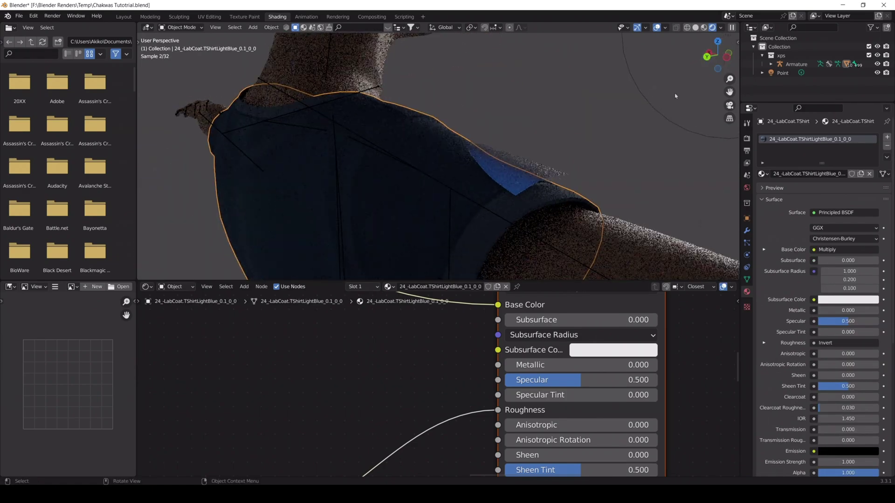
click(550, 171)
click(746, 218)
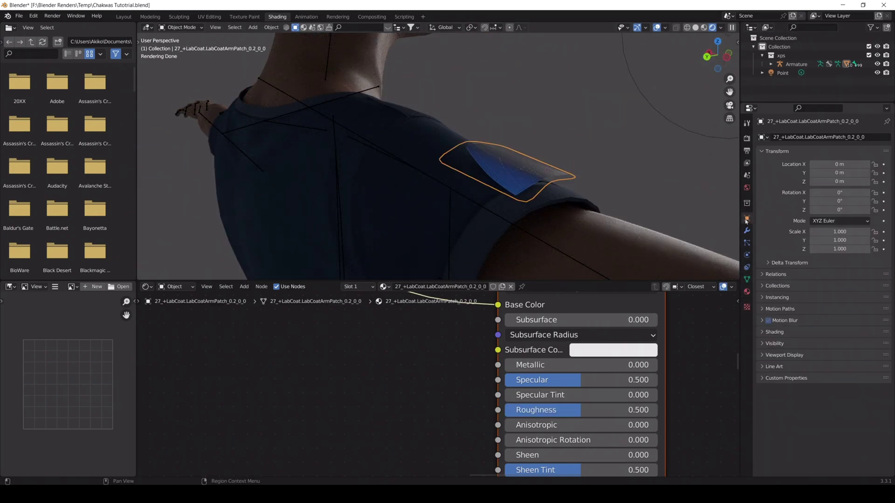
click(763, 345)
click(813, 368)
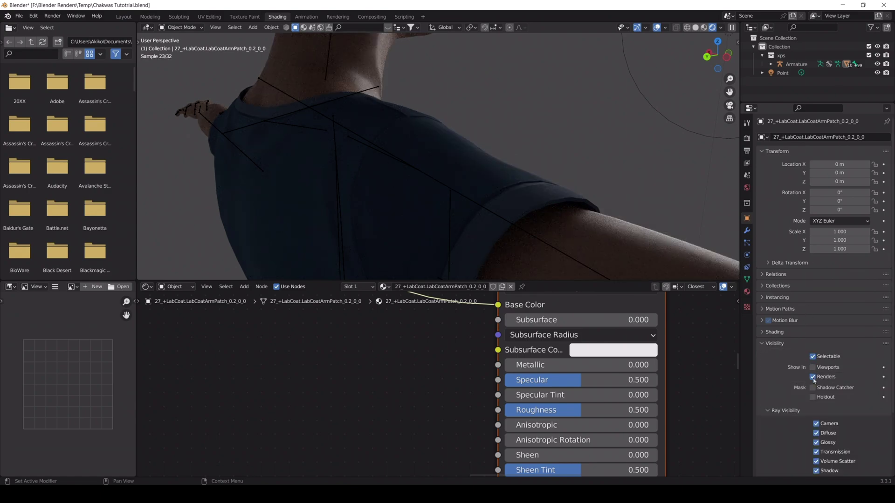
Add a Subdivision Surface modifier to the T-shirt with viewport and render levels of 1
drag(718, 56, 596, 59)
click(485, 176)
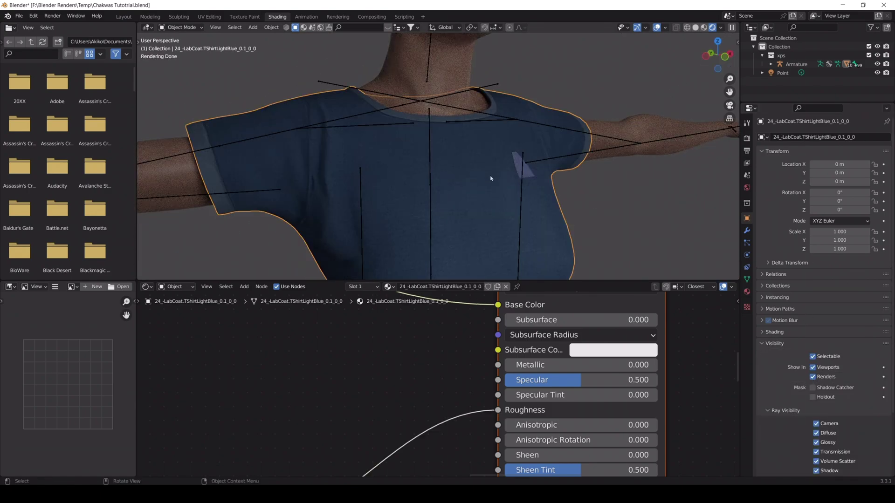
scroll(648, 210, down, 4)
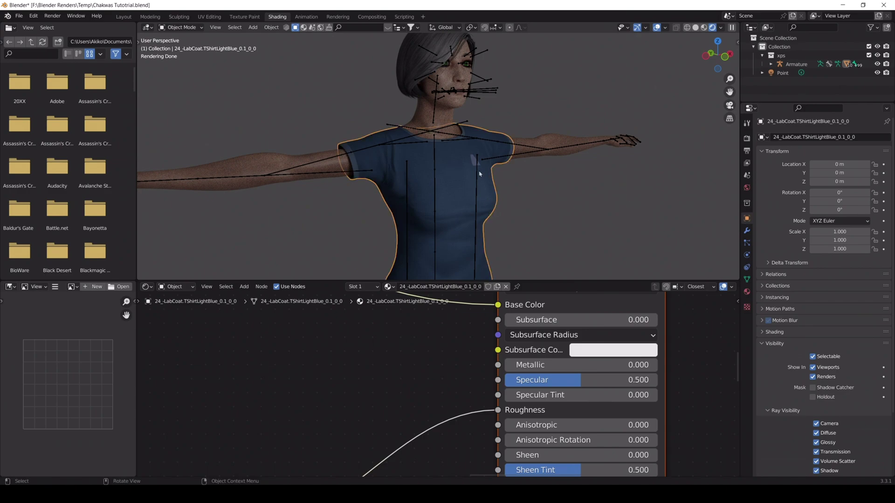
click(747, 231)
click(787, 137)
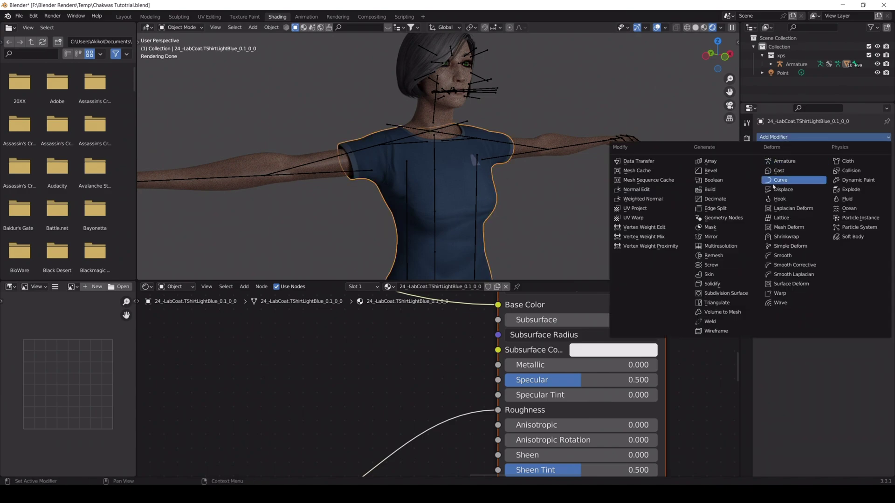
click(722, 293)
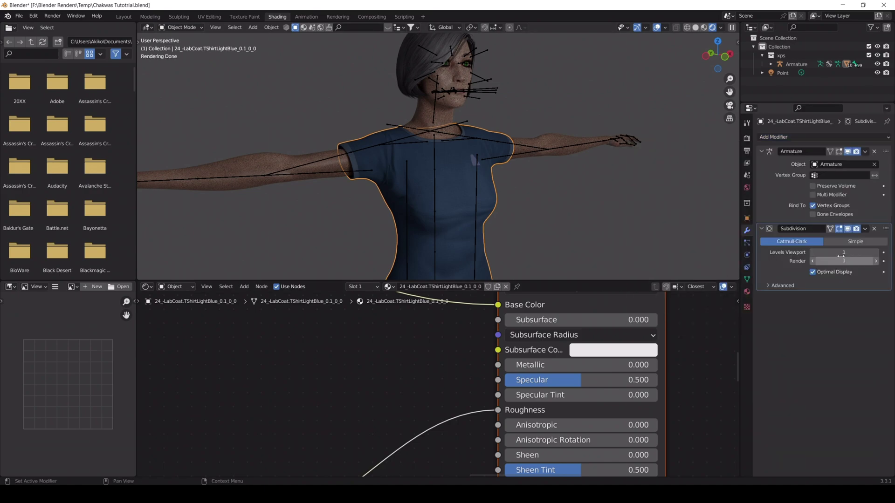
Add a Subdivision Surface modifier to the body mesh and set its render level to 1
scroll(516, 145, up, 5)
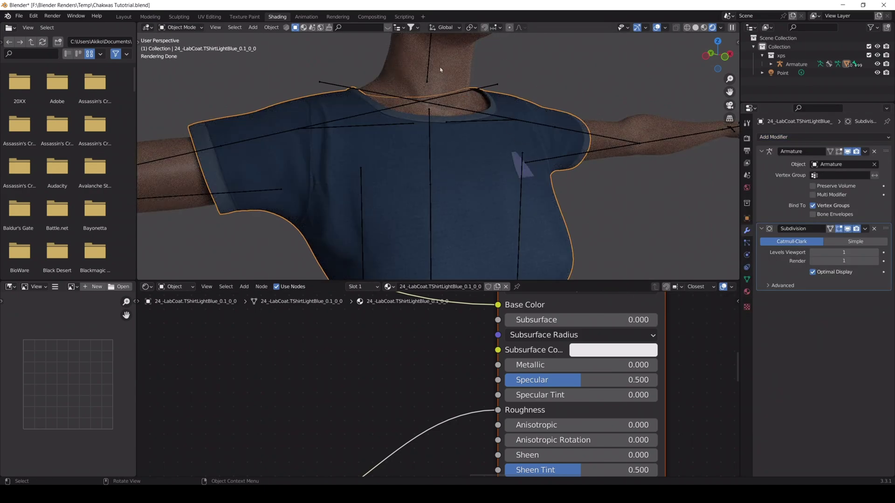
click(440, 70)
click(788, 137)
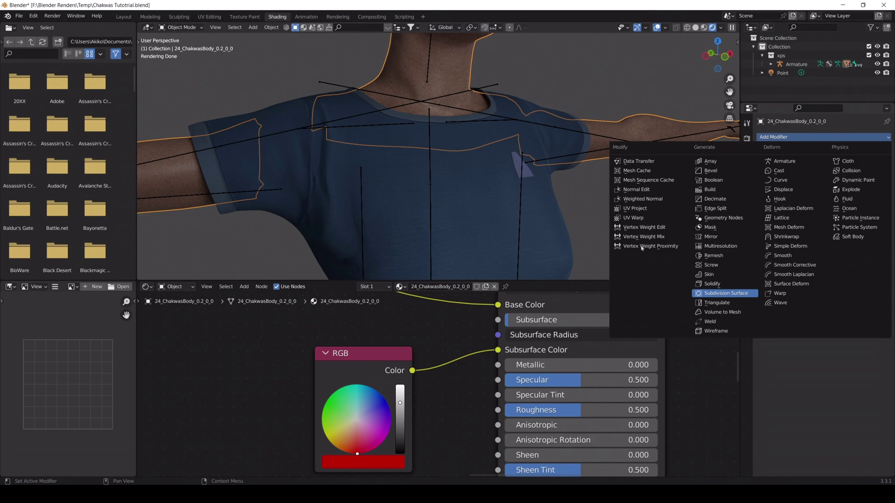
click(707, 295)
click(675, 245)
drag(718, 58, 688, 67)
drag(730, 92, 721, 230)
click(848, 264)
text(1)
key(Return)
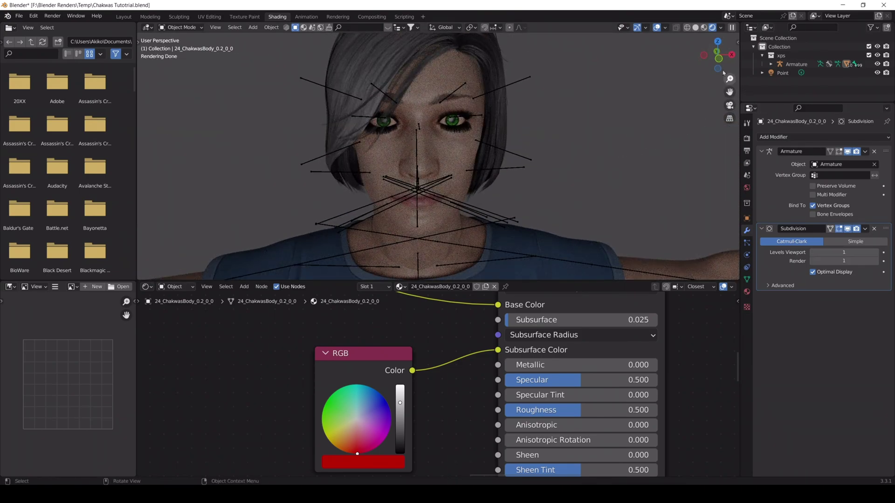
Select the uniform pants and raise their material's Specular to 0.525
drag(720, 62, 731, 49)
scroll(603, 166, down, 8)
drag(729, 93, 737, 35)
scroll(540, 168, up, 5)
click(484, 132)
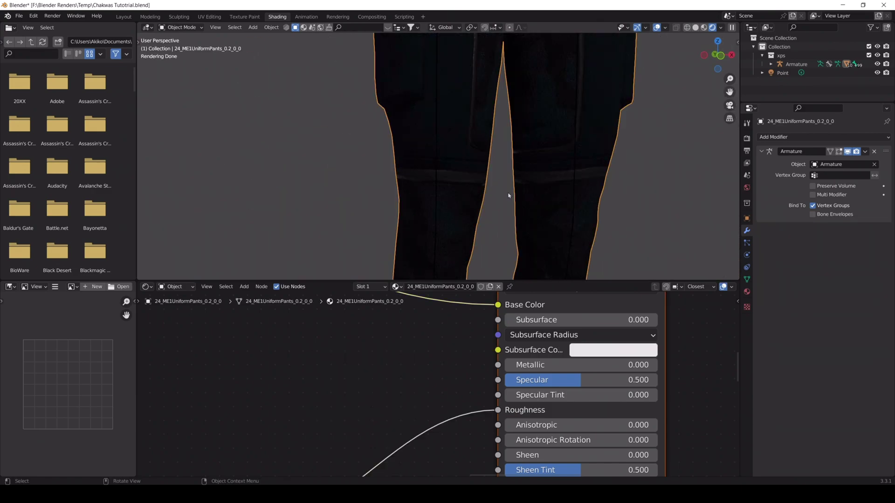
mouse_move(569, 380)
mouse_down()
mouse_move(553, 380)
mouse_move(578, 380)
mouse_move(545, 380)
mouse_move(578, 380)
mouse_up()
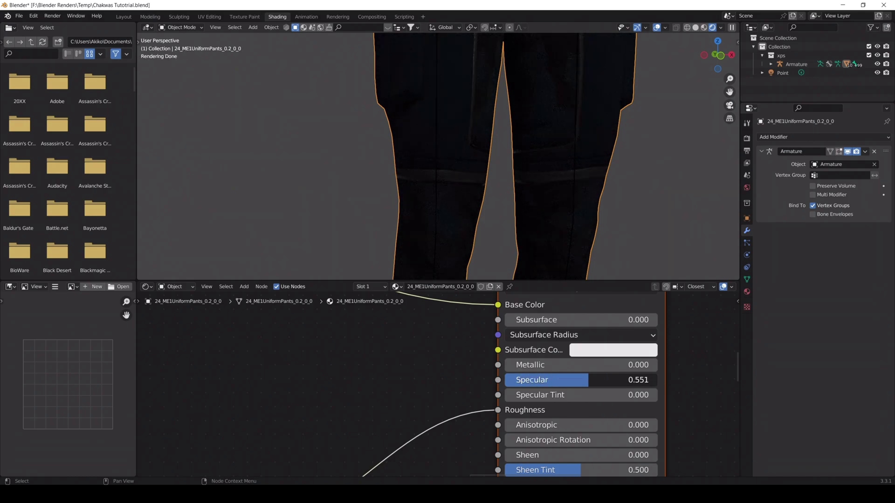
Select the T-shirt's chest patch and set its material's Metallic to 0.476
scroll(606, 209, down, 6)
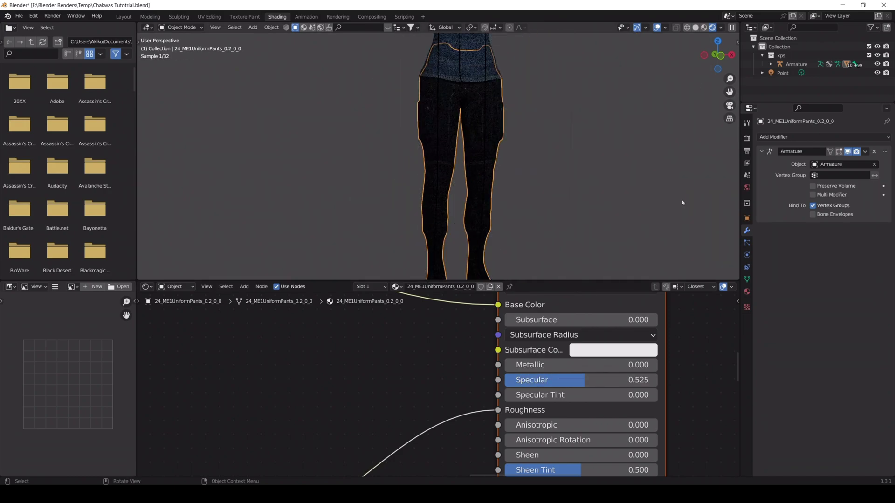
scroll(438, 156, up, 7)
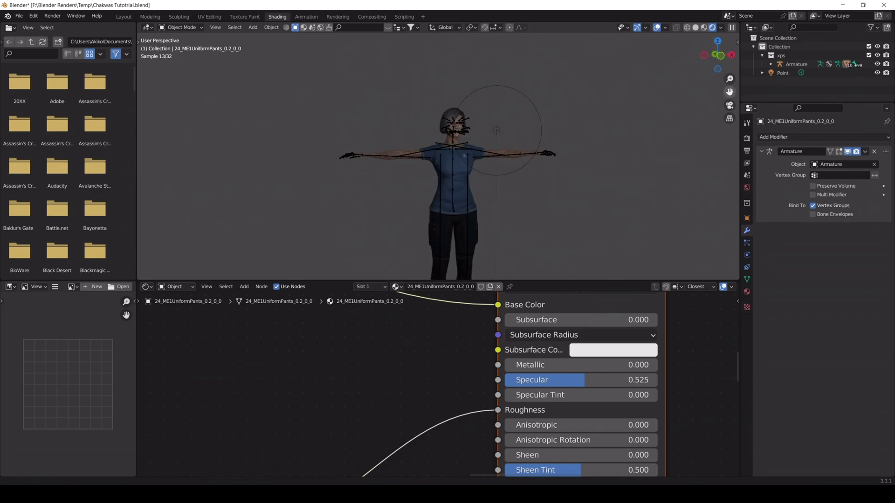
scroll(439, 156, up, 3)
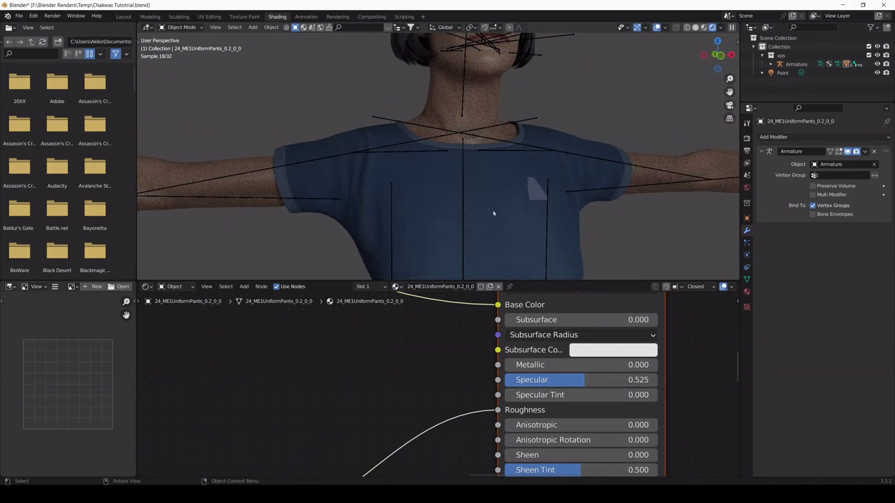
click(627, 219)
drag(533, 370, 578, 370)
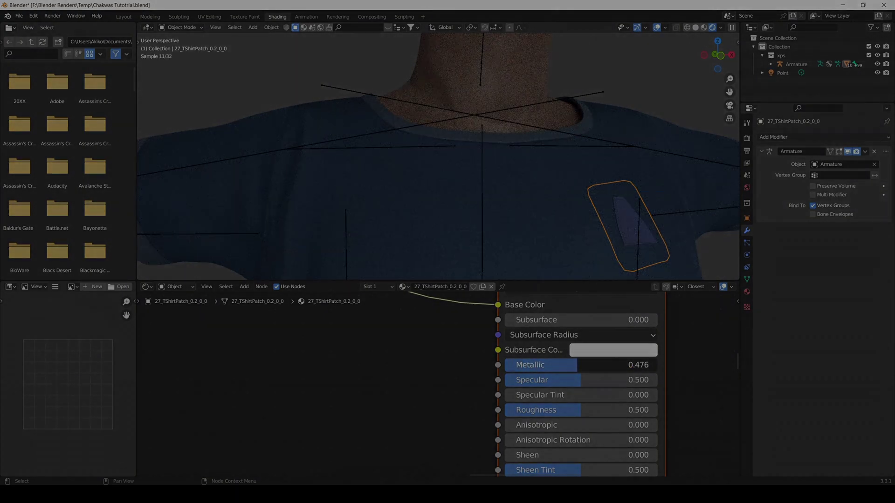
click(634, 86)
mouse_move(718, 55)
mouse_down()
mouse_move(778, 55)
mouse_move(727, 55)
mouse_up()
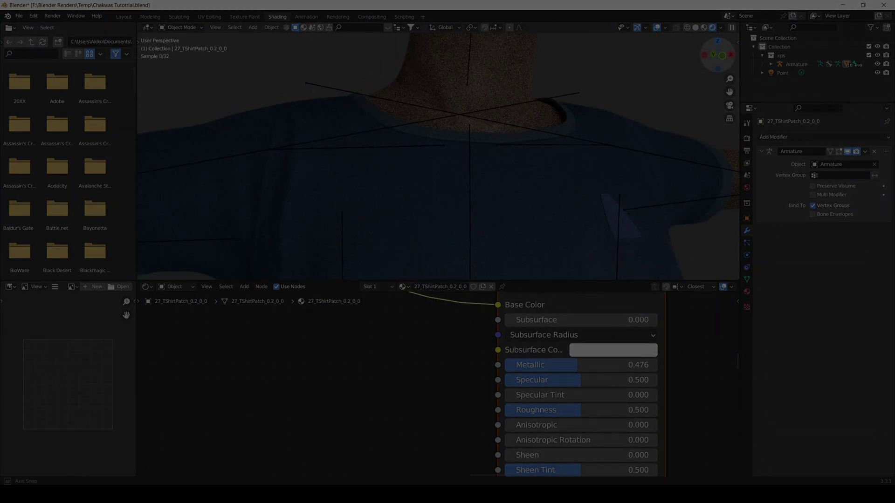
scroll(598, 93, down, 6)
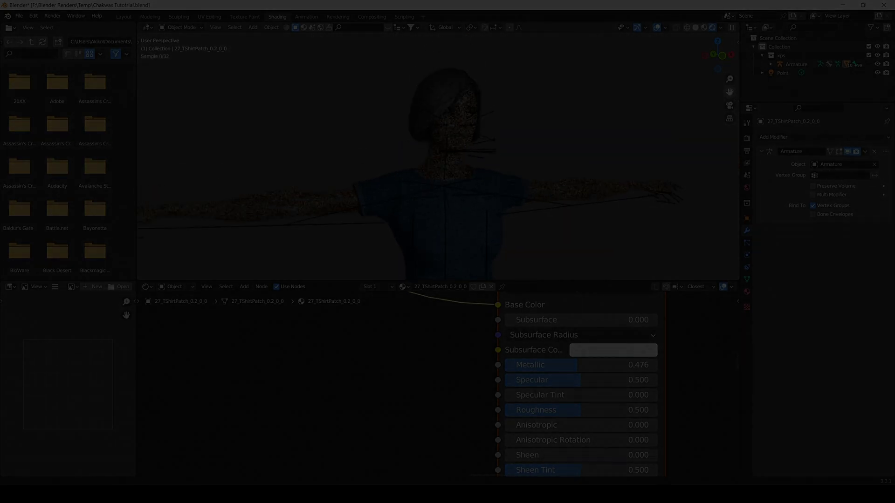